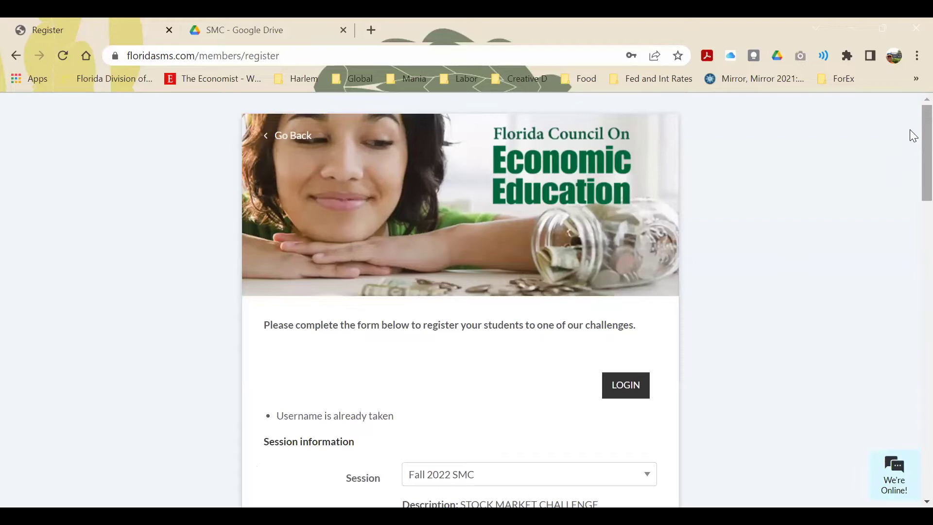
Step: Review the challenge choices for Session in the registration form, keeping Fall 2022 SMC
scroll(913, 138, down, 4)
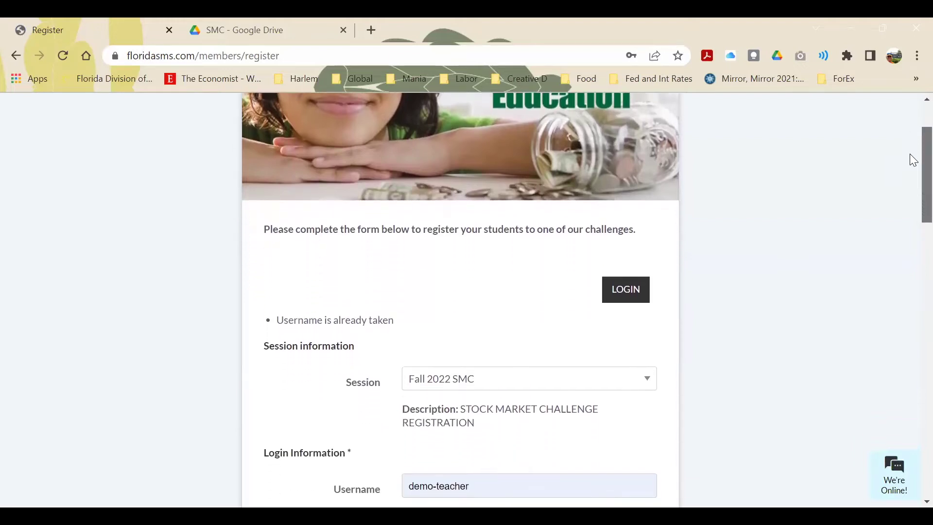
scroll(911, 182, down, 1)
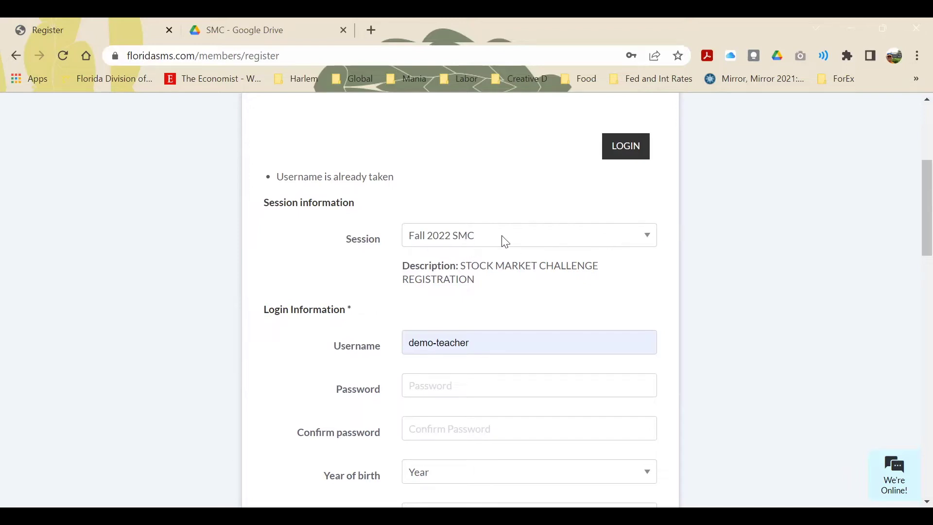
click(650, 238)
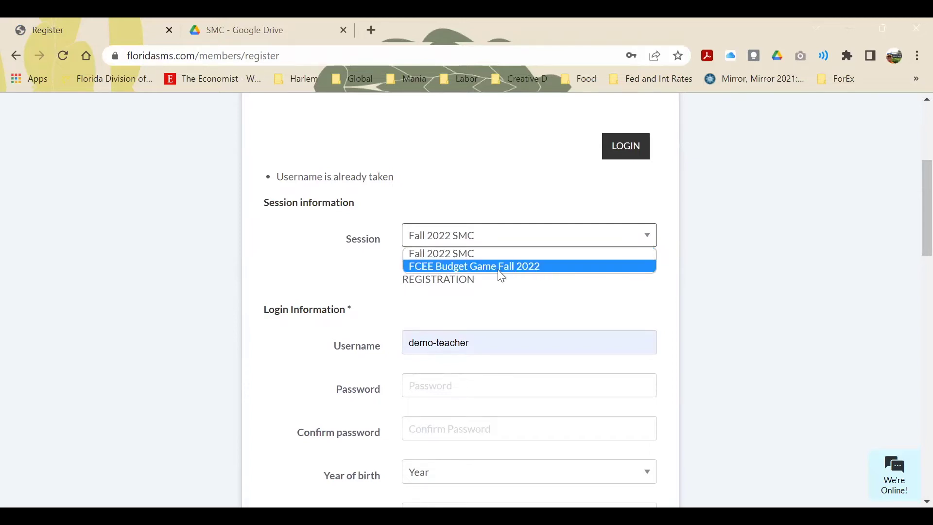
click(519, 242)
Step: Examine the form's login, contact, school, student username prefix, and student and team number fields
drag(911, 187, 914, 222)
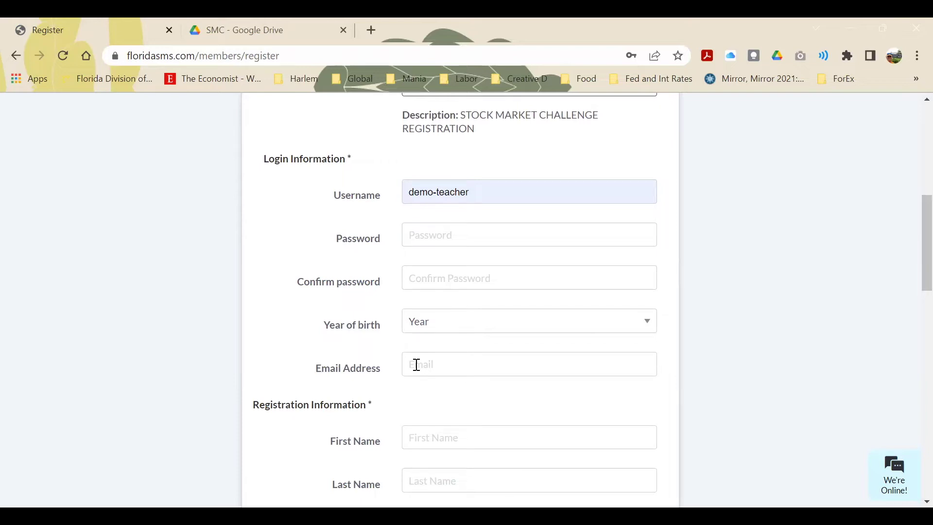
scroll(910, 212, down, 3)
scroll(910, 248, down, 1)
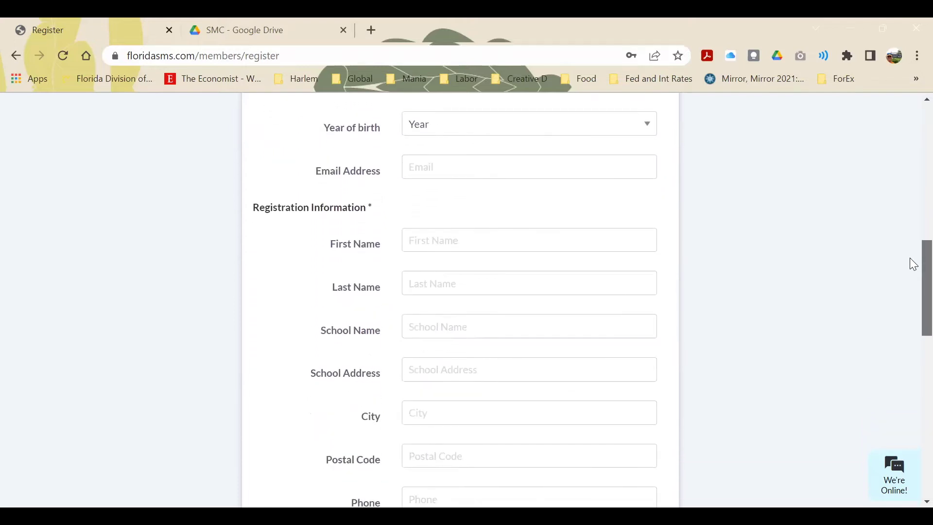
scroll(913, 264, down, 1)
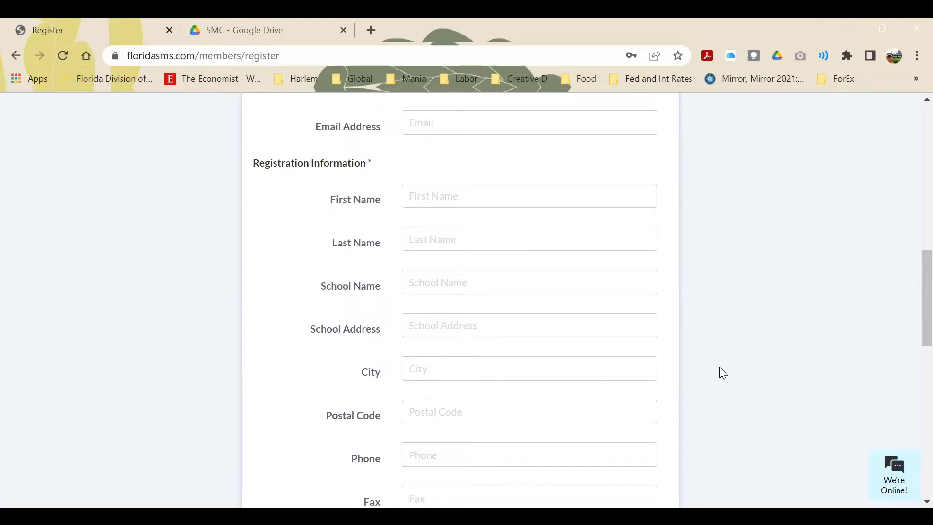
drag(911, 294, 913, 335)
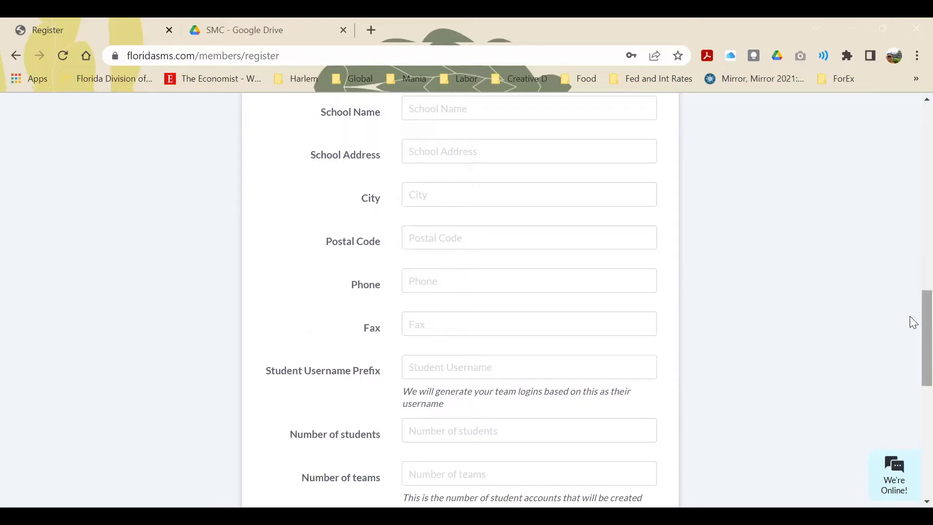
drag(911, 319, 911, 335)
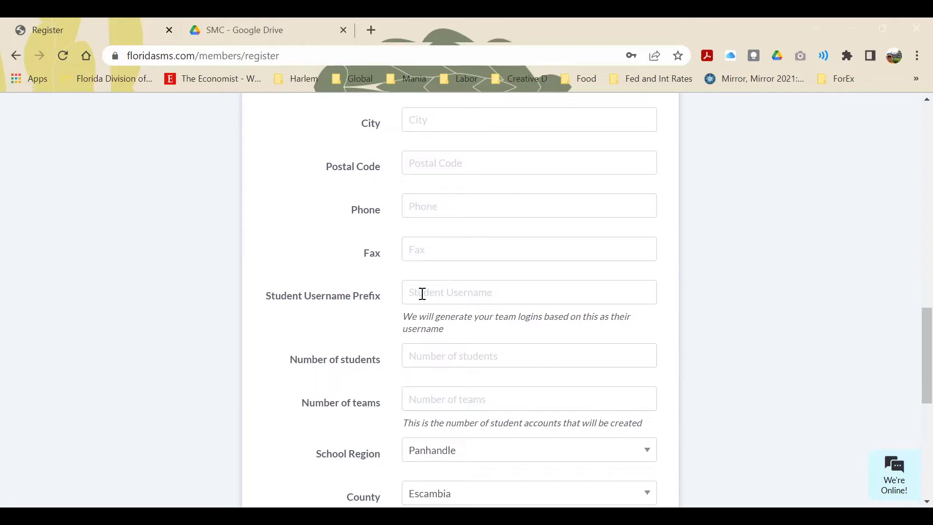
scroll(912, 336, down, 1)
scroll(912, 343, down, 2)
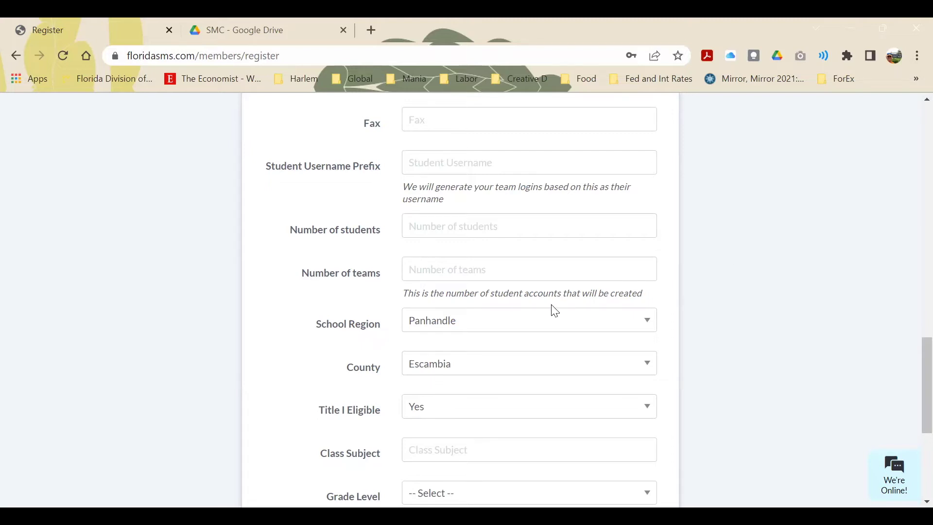
drag(913, 358, 913, 379)
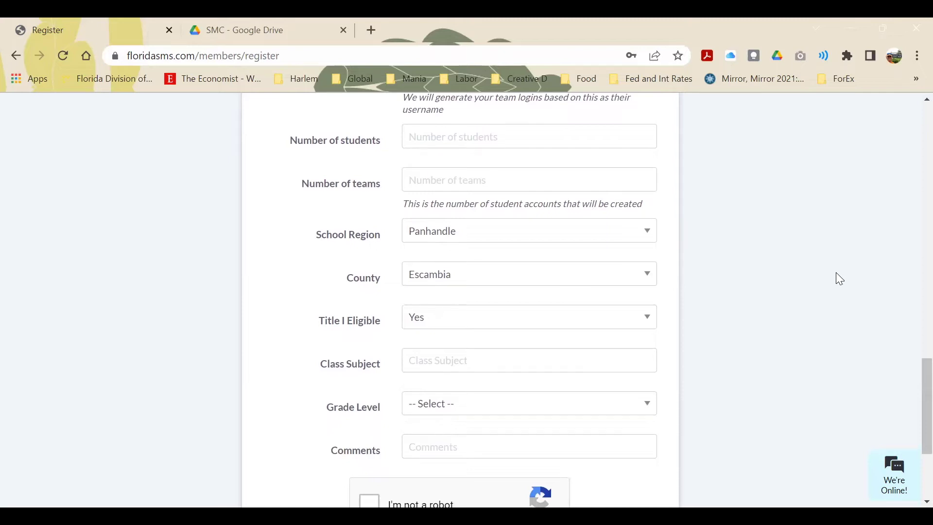
Step: Review the School Region choices and the counties offered for the Panhandle region
click(647, 233)
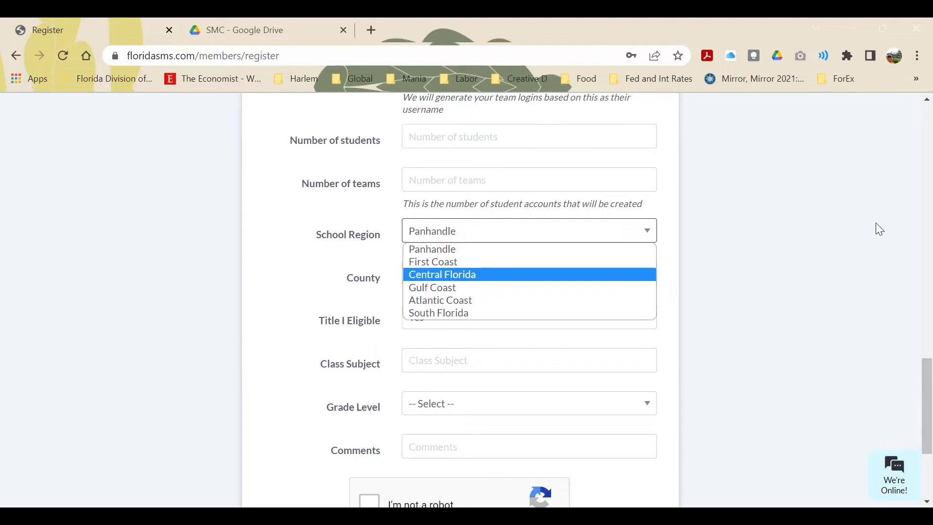
click(438, 237)
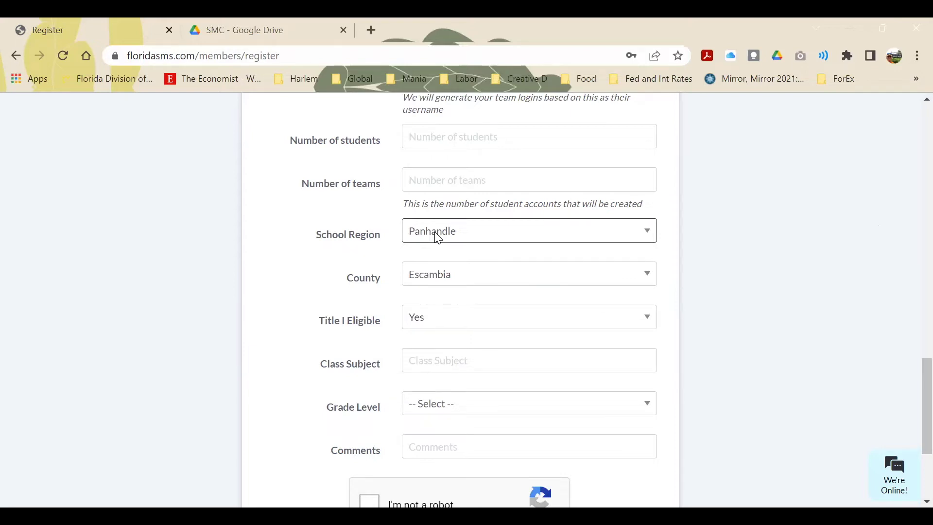
click(650, 279)
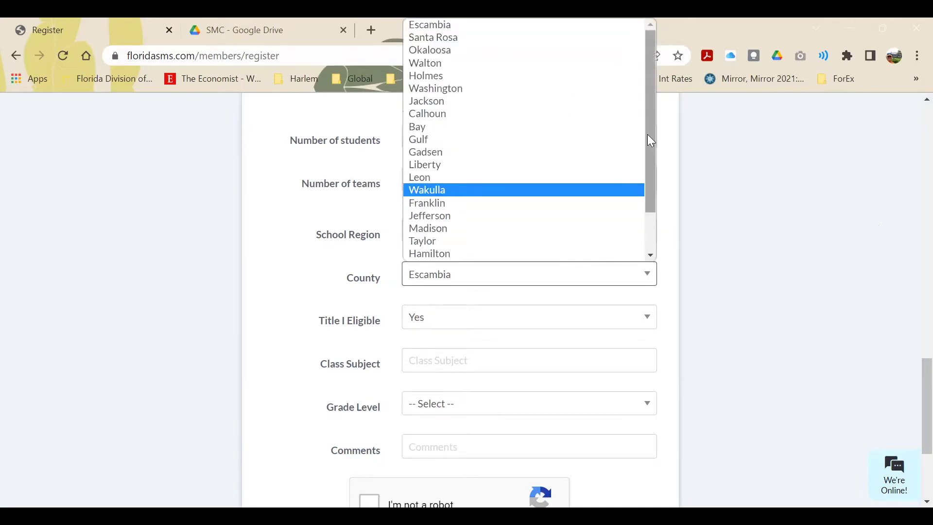
drag(647, 130, 645, 166)
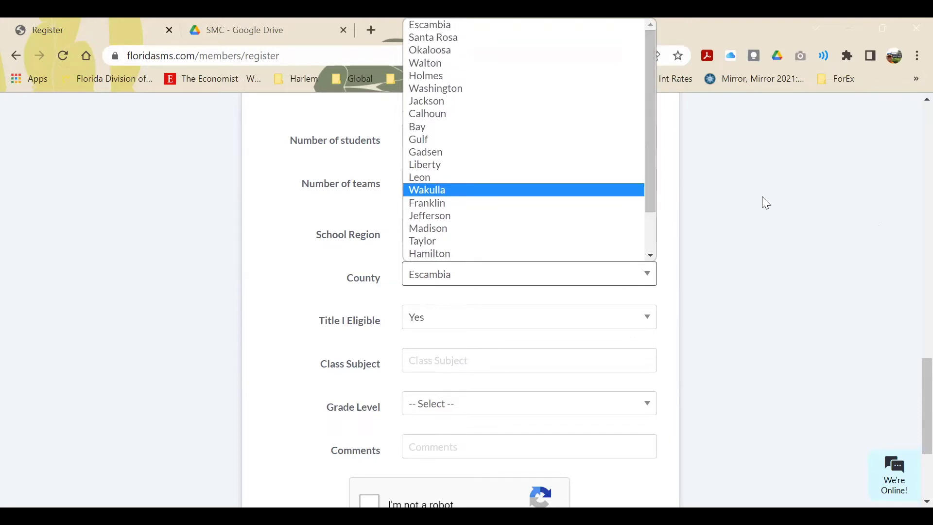
click(798, 194)
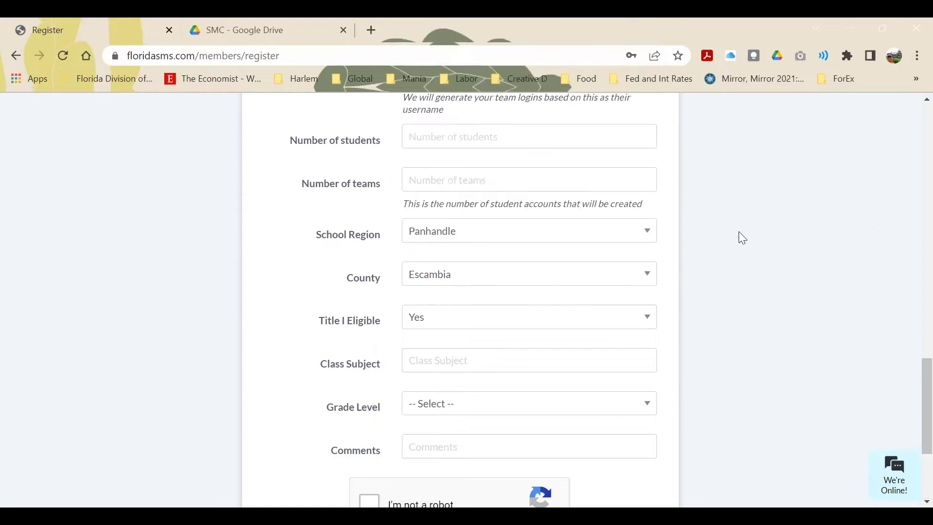
click(651, 277)
click(757, 251)
Step: Set the school region to Central Florida and review the counties offered for it
click(647, 229)
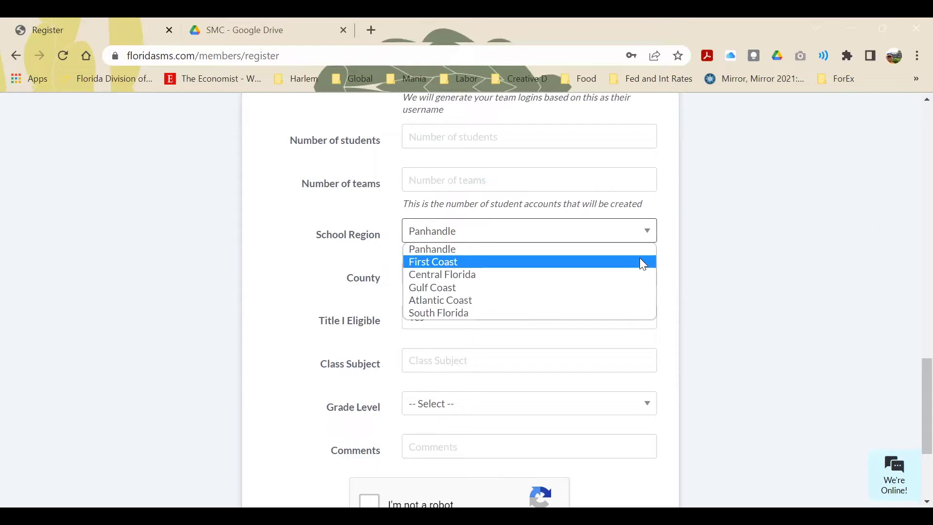
click(513, 275)
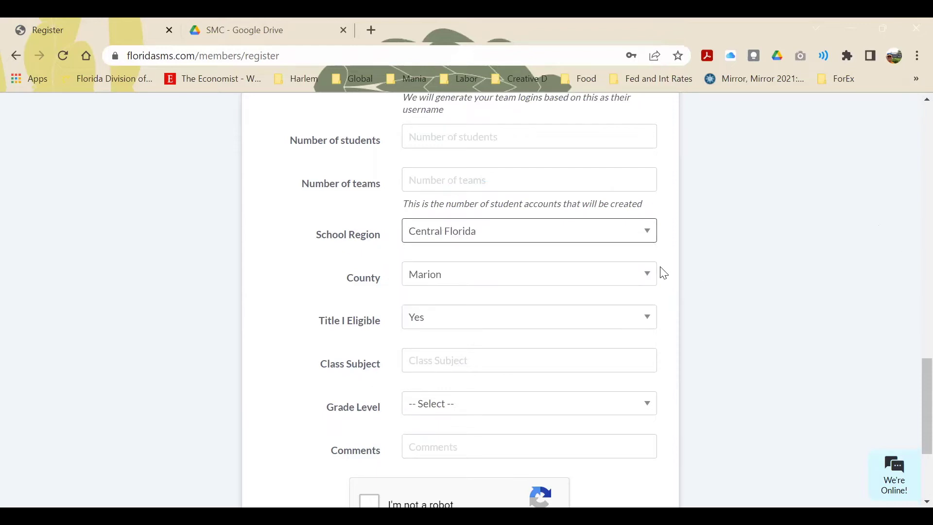
click(650, 278)
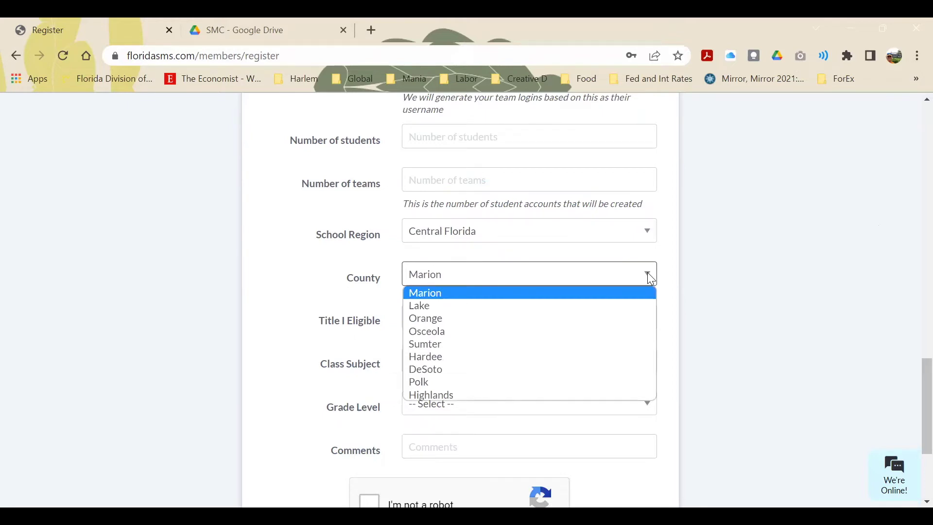
click(825, 247)
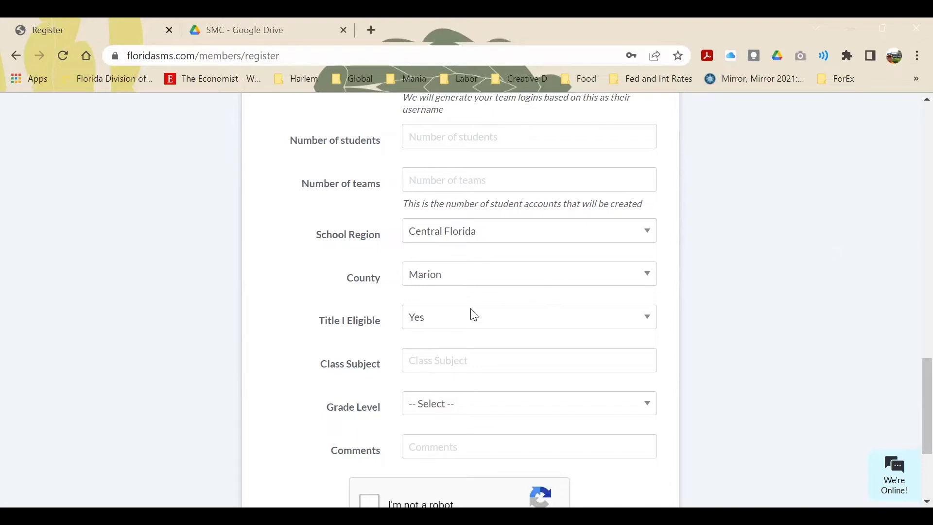
Step: Review the Grade Level choices near the end of the registration form without selecting one
scroll(912, 389, down, 2)
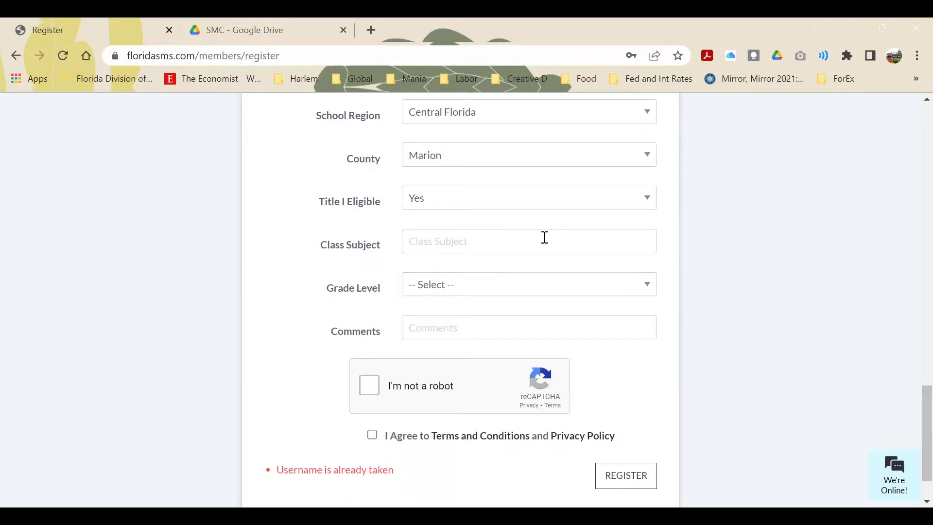
click(647, 287)
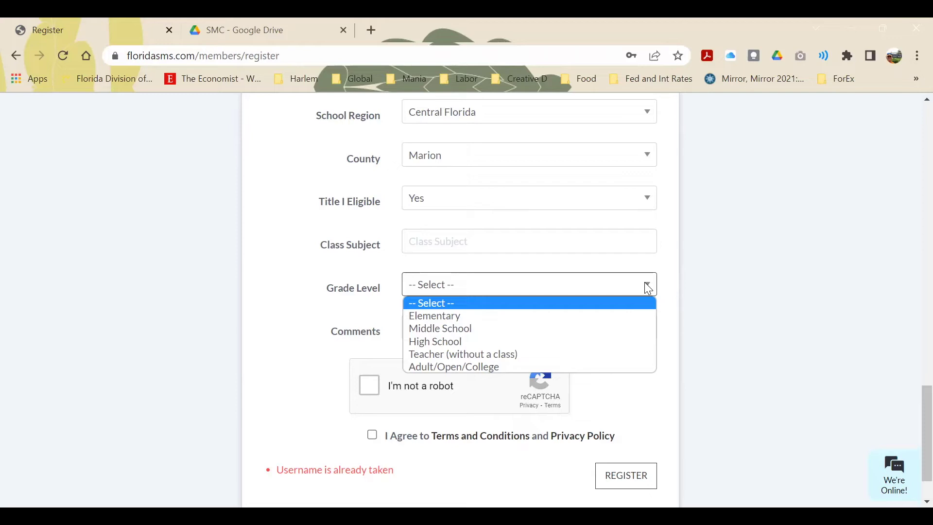
click(815, 281)
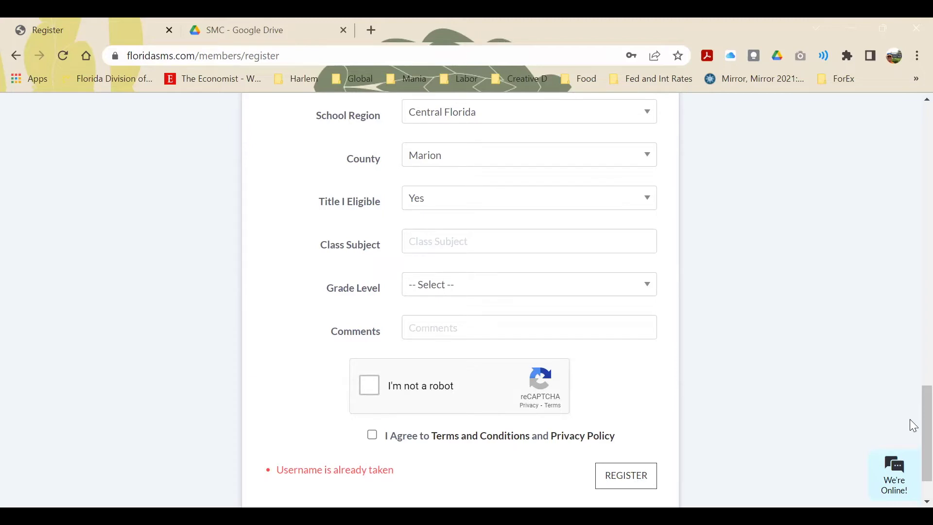
Step: Leave the registration form and return to the Florida Stock Market Challenge home page
scroll(910, 290, up, 7)
scroll(910, 291, up, 10)
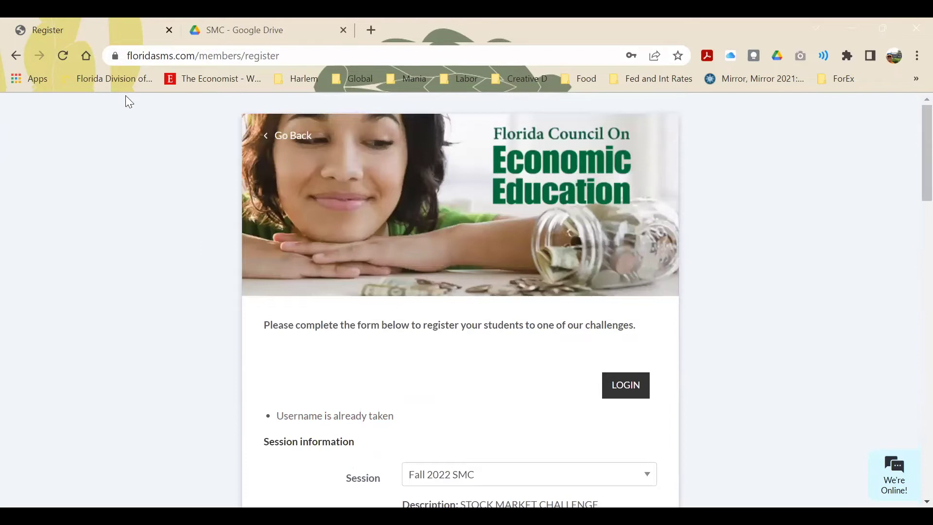
click(15, 55)
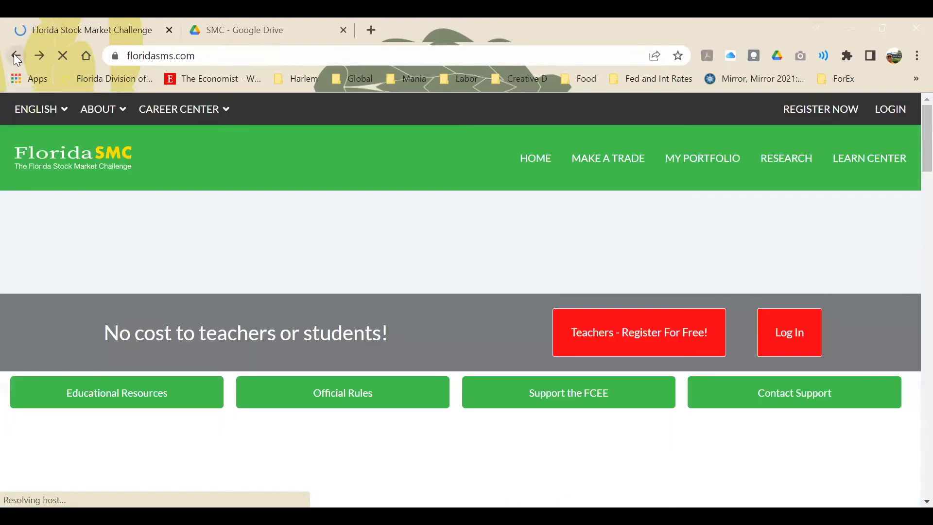